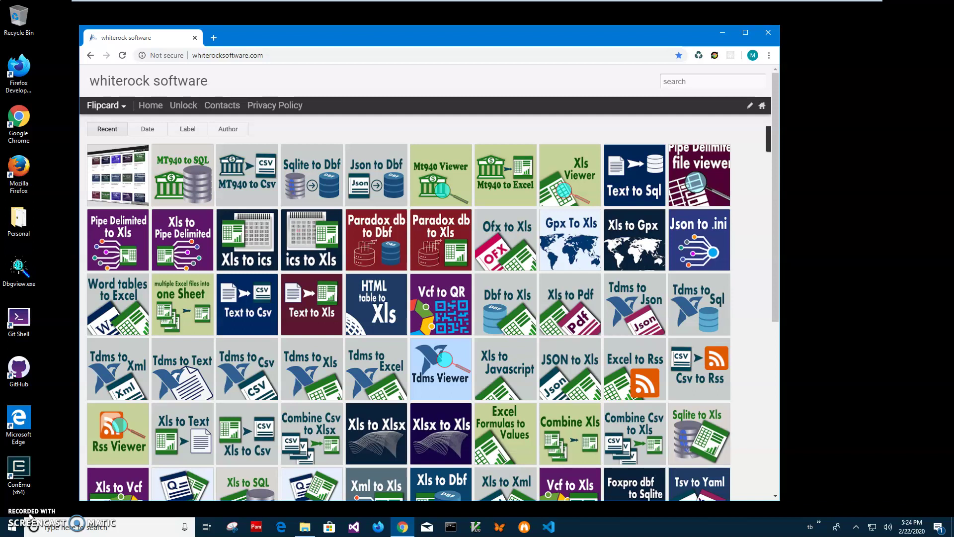
- Move File Explorer aside and select StandardBank_transactions_GB.txt in the MT940-Samples folder
{"action": "left_click", "coordinate": [317, 528]}
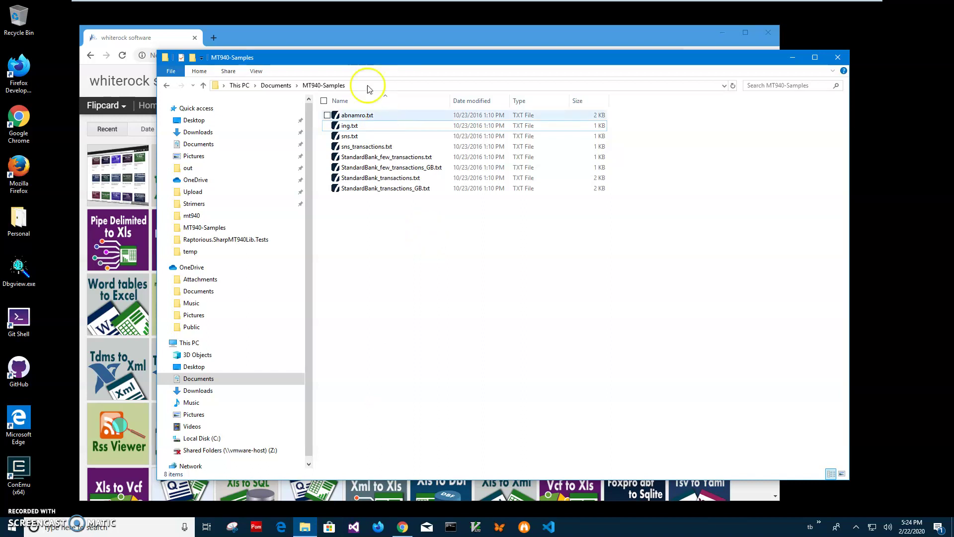
{"action": "left_click_drag", "start_coordinate": [361, 60], "coordinate": [289, 67]}
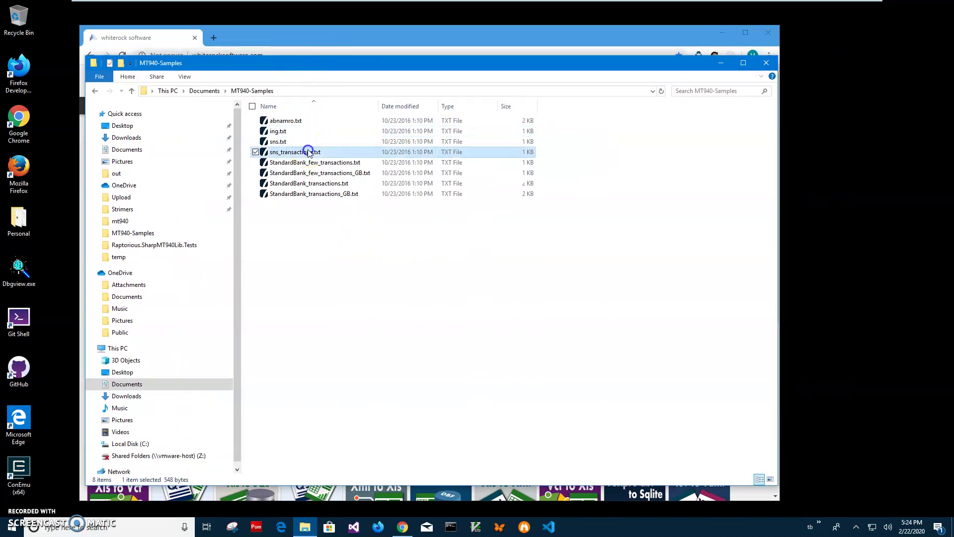
{"action": "left_click", "coordinate": [299, 173]}
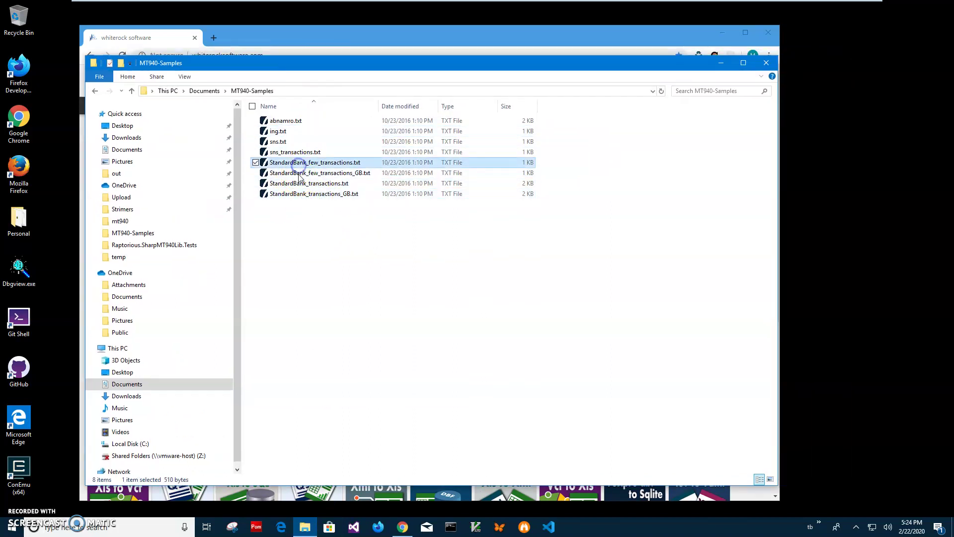
{"action": "left_click", "coordinate": [297, 183]}
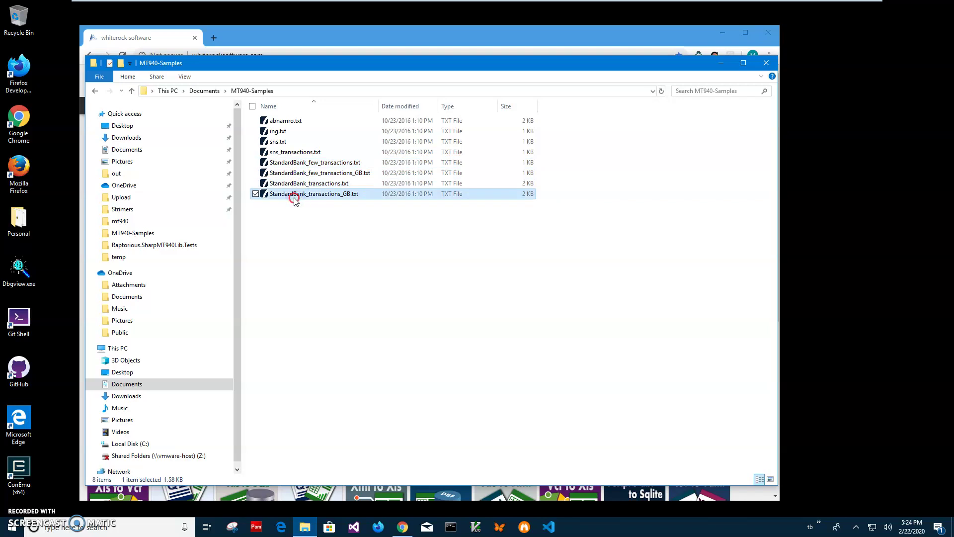
- Read StandardBank_transactions_GB.txt in Notepad, then close Notepad and the sample folder
{"action": "right_click", "coordinate": [295, 199]}
{"action": "mouse_move", "coordinate": [189, 271]}
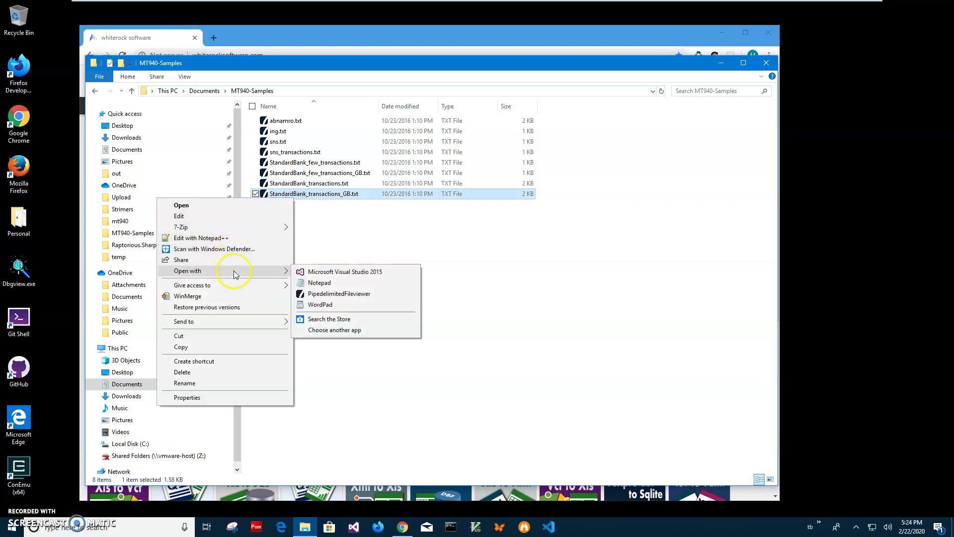
{"action": "left_click", "coordinate": [322, 283]}
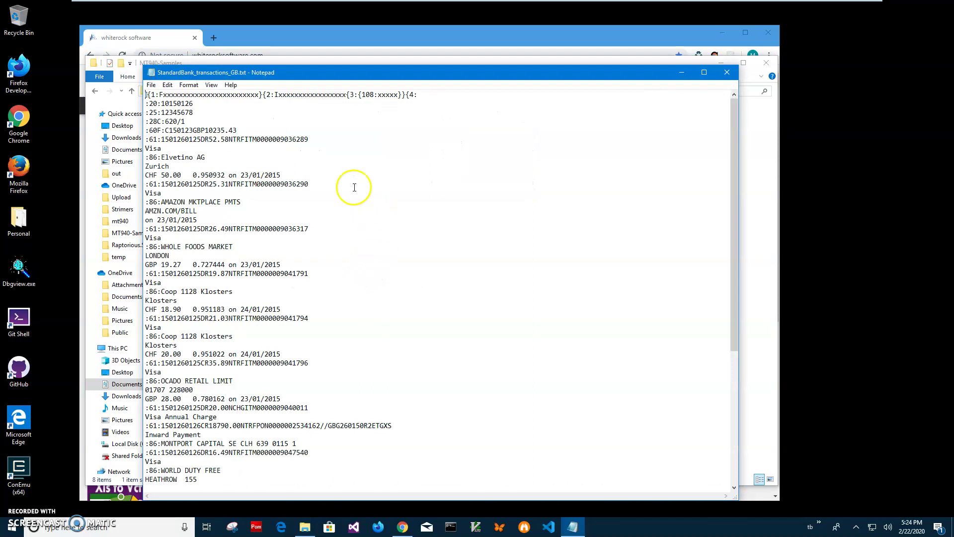
{"action": "scroll", "coordinate": [321, 187], "scroll_direction": "down", "scroll_amount": 4}
{"action": "scroll", "coordinate": [321, 185], "scroll_direction": "down", "scroll_amount": 4}
{"action": "left_click", "coordinate": [305, 403]}
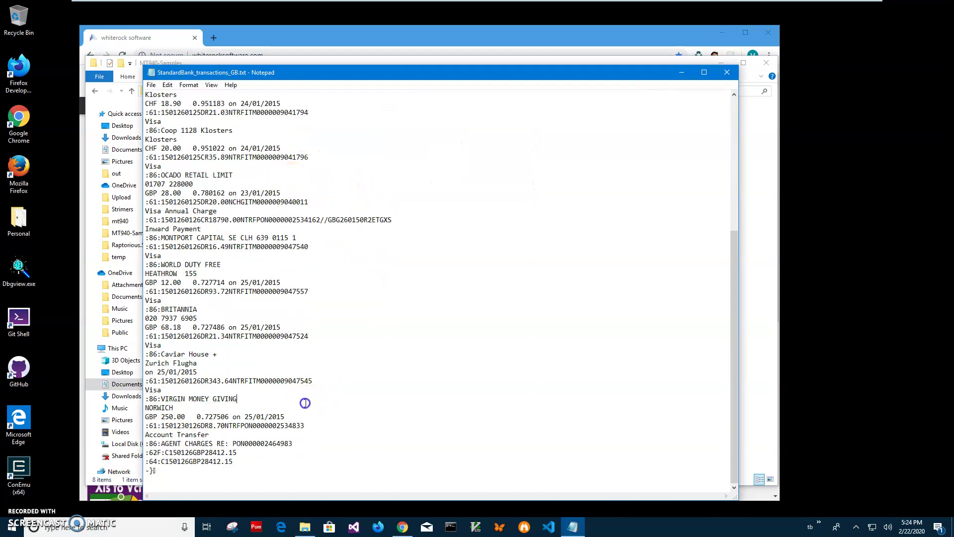
{"action": "left_click_drag", "start_coordinate": [305, 403], "coordinate": [152, 96]}
{"action": "scroll", "coordinate": [236, 214], "scroll_direction": "up", "scroll_amount": 8}
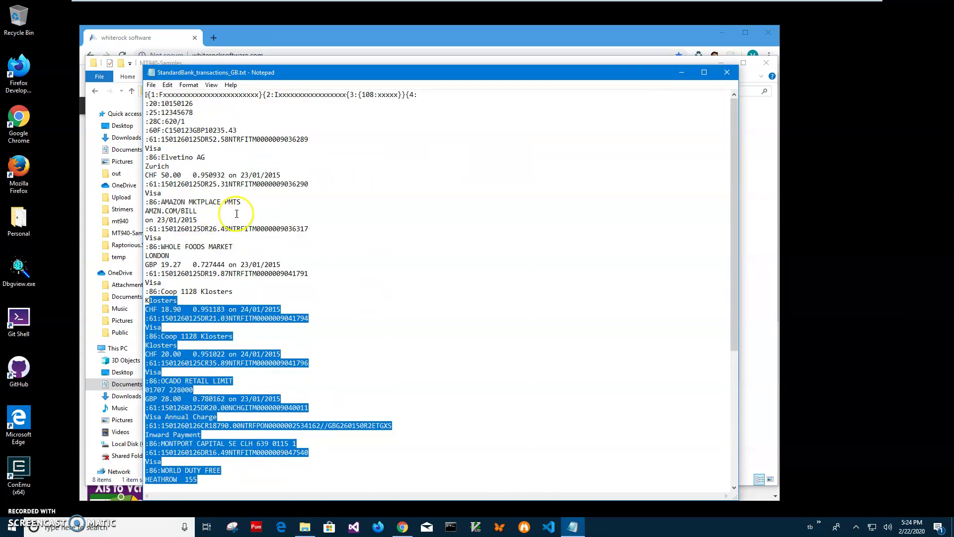
{"action": "left_click", "coordinate": [281, 229]}
{"action": "left_click", "coordinate": [254, 273]}
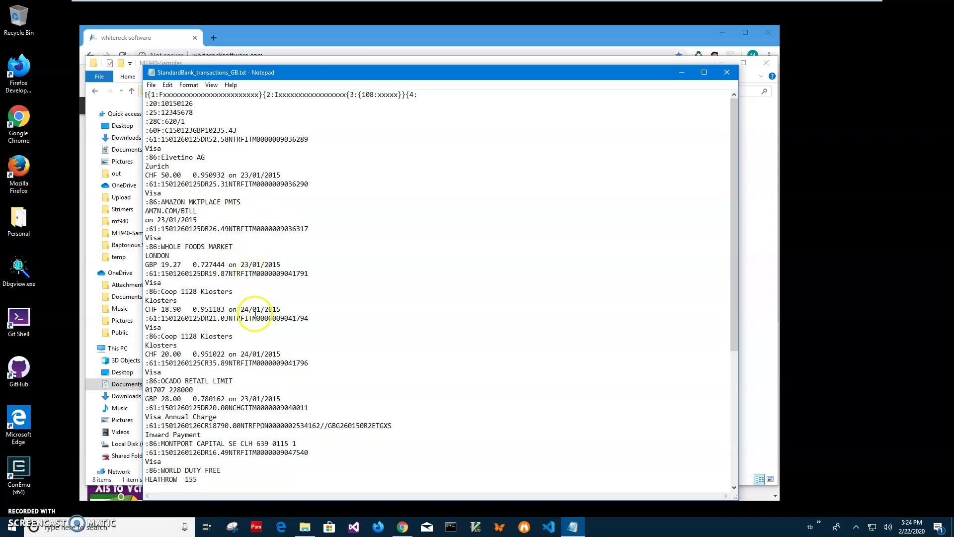
{"action": "scroll", "coordinate": [252, 306], "scroll_direction": "down", "scroll_amount": 3}
{"action": "scroll", "coordinate": [250, 295], "scroll_direction": "down", "scroll_amount": 2}
{"action": "scroll", "coordinate": [250, 295], "scroll_direction": "down", "scroll_amount": 3}
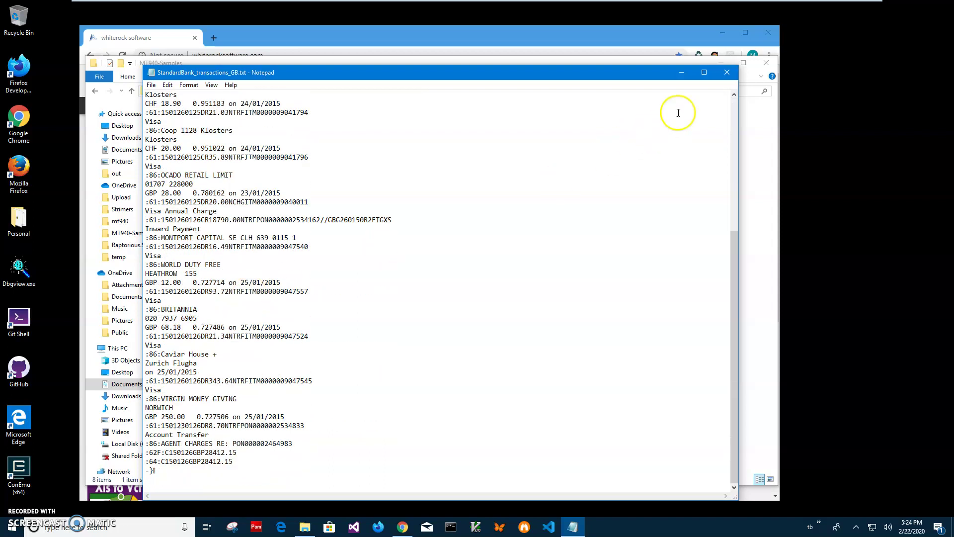
{"action": "left_click", "coordinate": [728, 74]}
{"action": "left_click", "coordinate": [723, 63]}
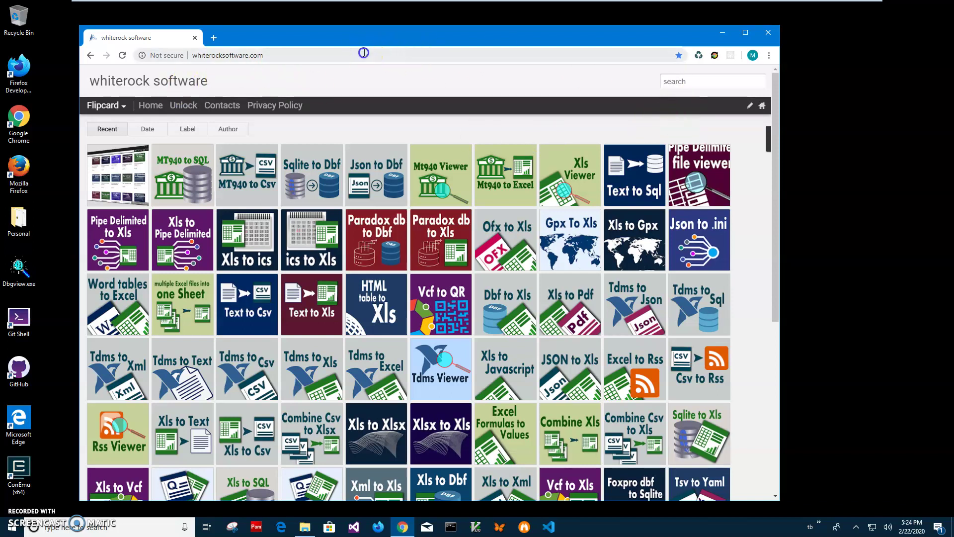
- Search the site for mt940, open the Mt940 Viewer post, and download and open mt940ViewerSetup.zip
{"action": "left_click", "coordinate": [675, 81]}
{"action": "type", "text": "940"}
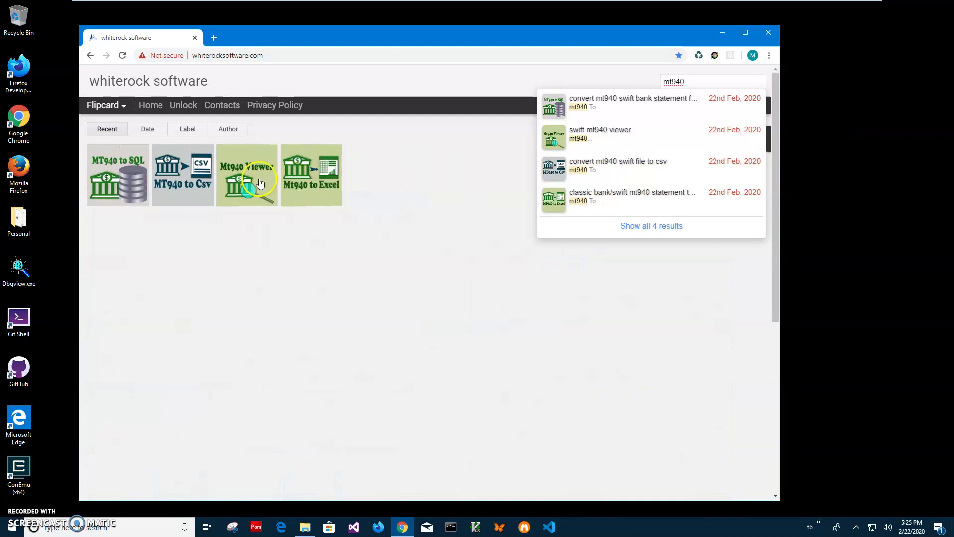
{"action": "left_click", "coordinate": [254, 181]}
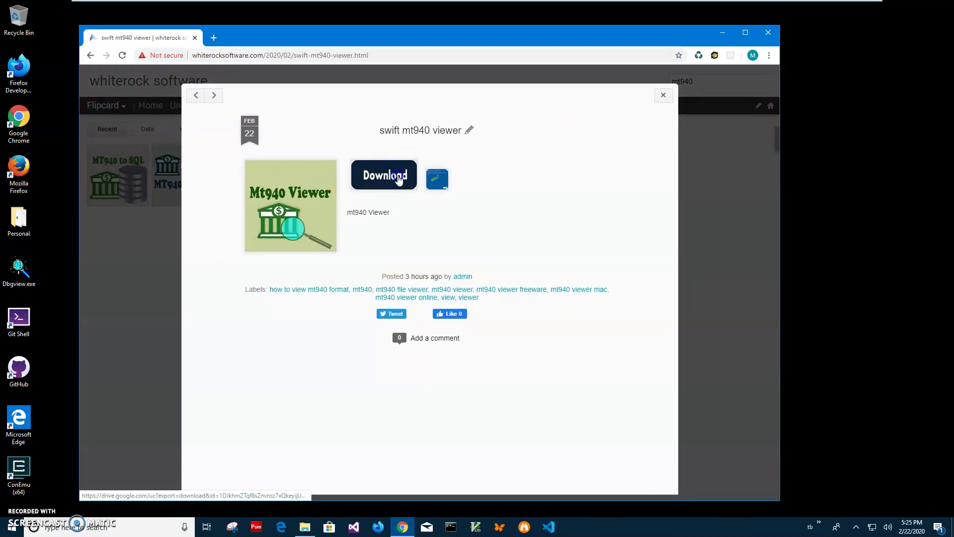
{"action": "left_click", "coordinate": [397, 177]}
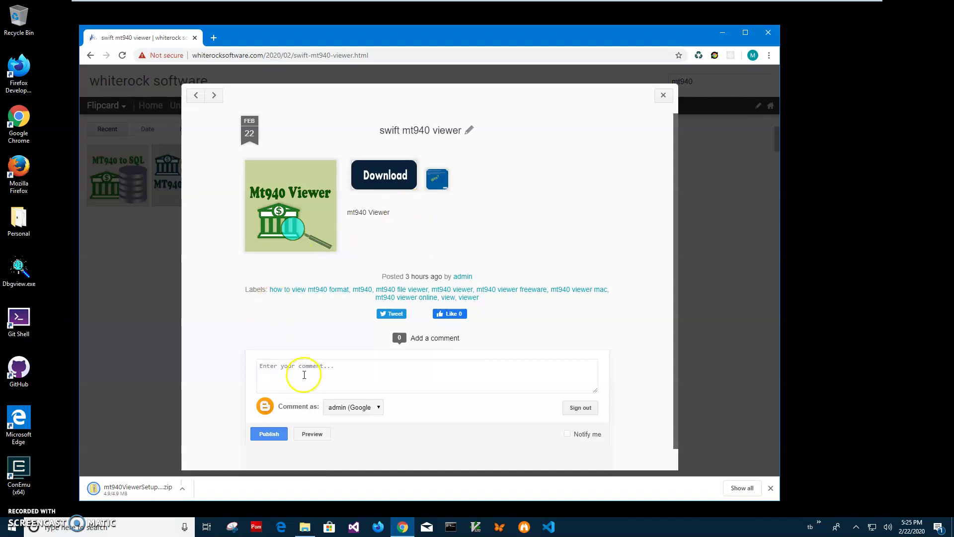
{"action": "left_click", "coordinate": [140, 493]}
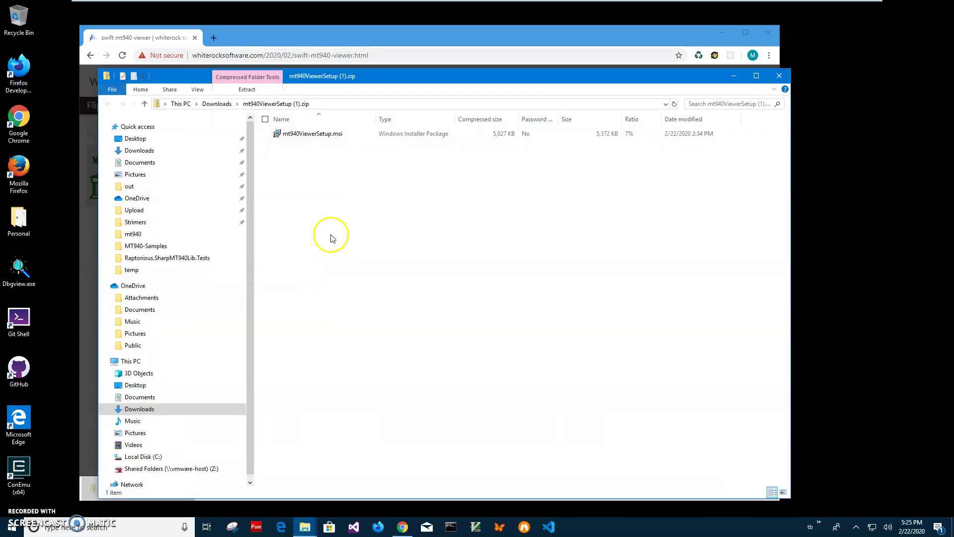
- Launch mt940ViewerSetup.msi and expand the SmartScreen warning's unknown-publisher details
{"action": "double_click", "coordinate": [324, 135]}
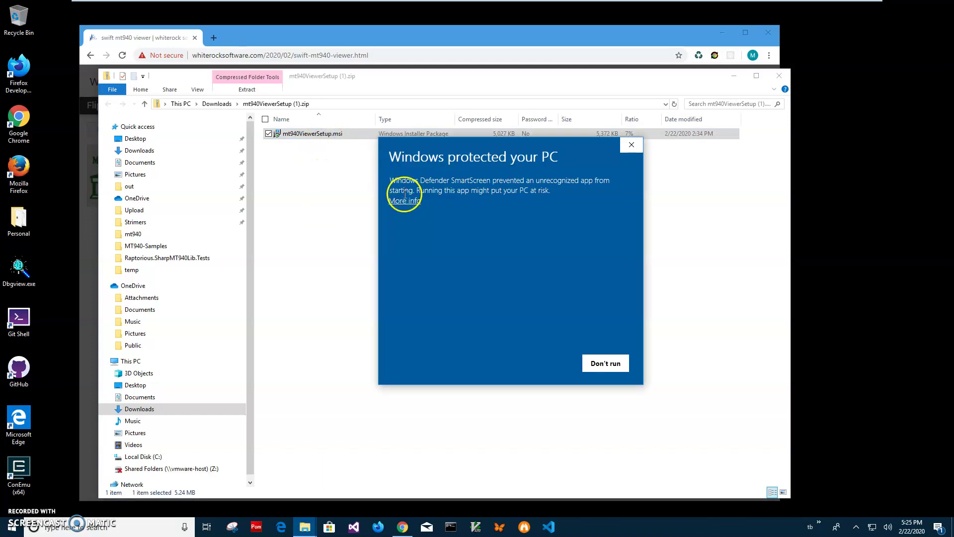
{"action": "left_click", "coordinate": [404, 201]}
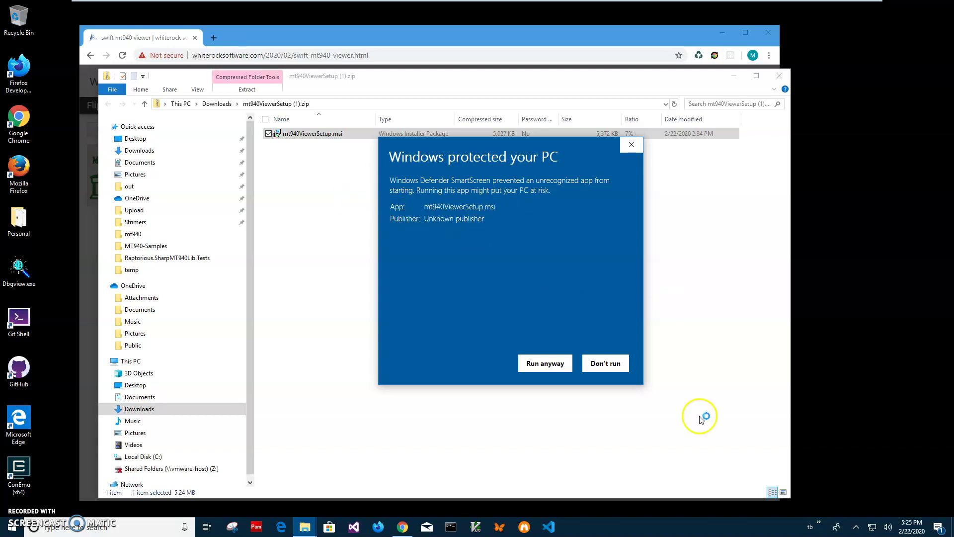
{"action": "left_click_drag", "start_coordinate": [485, 219], "coordinate": [378, 223]}
{"action": "left_click", "coordinate": [432, 219]}
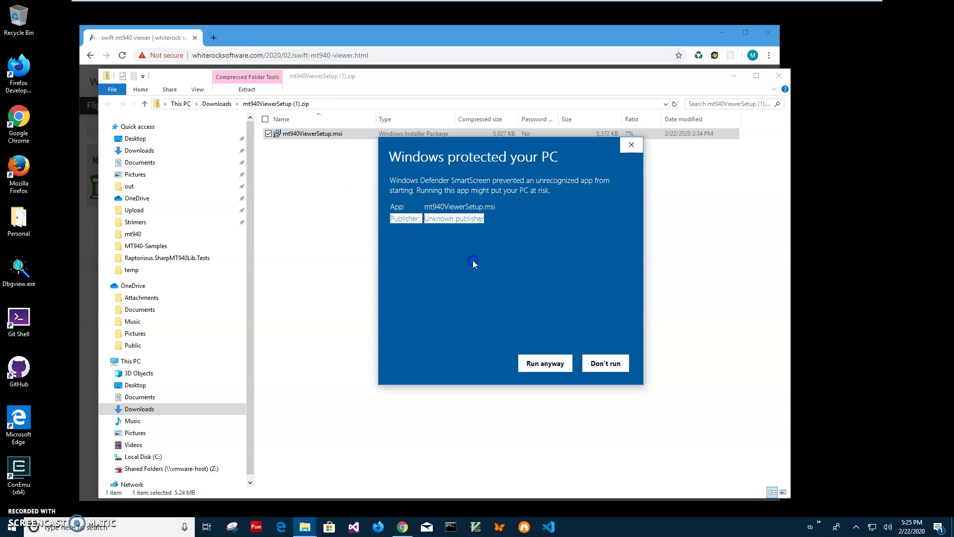
- Run the installer anyway and complete the mt940Viewer setup wizard, approving the administrator prompt
{"action": "left_click", "coordinate": [540, 364]}
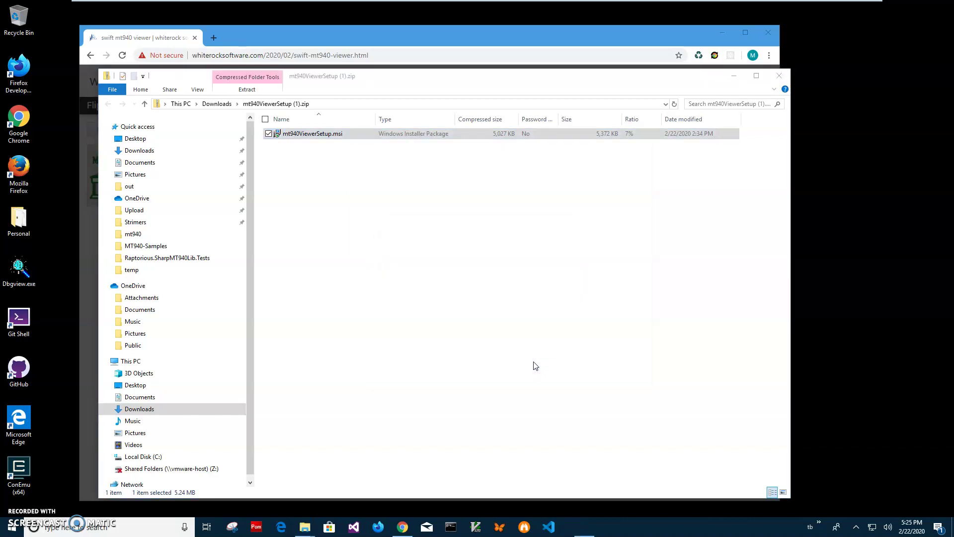
{"action": "left_click", "coordinate": [530, 341]}
{"action": "left_click", "coordinate": [531, 340]}
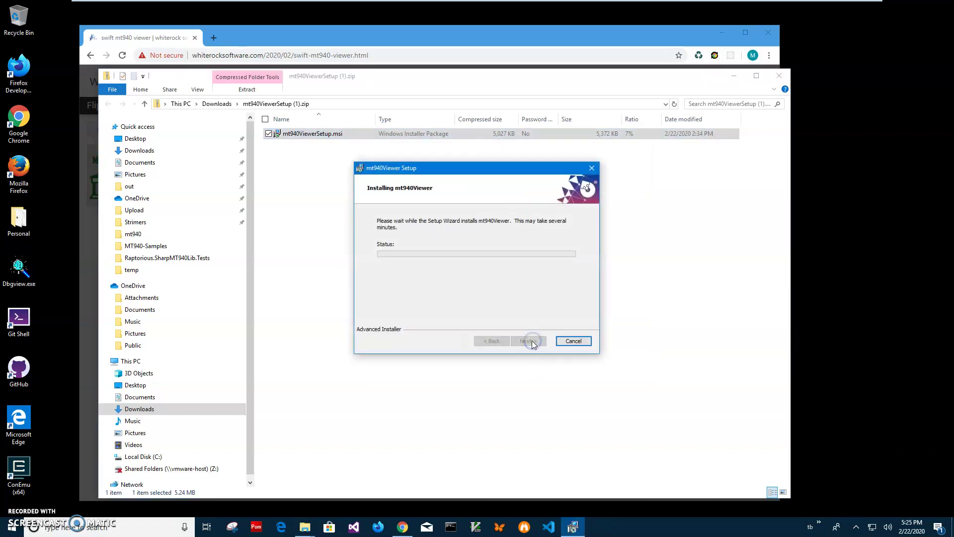
{"action": "left_click", "coordinate": [428, 343]}
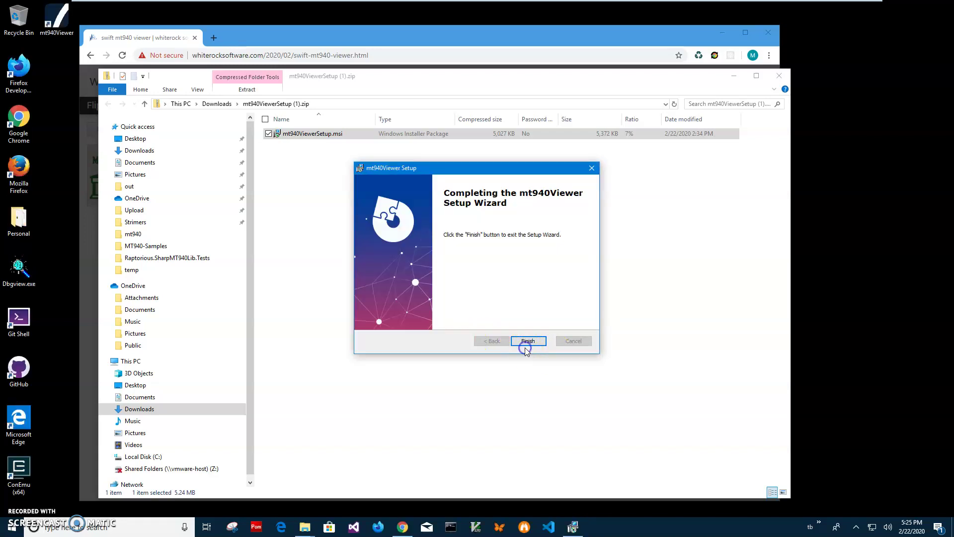
{"action": "left_click", "coordinate": [528, 341]}
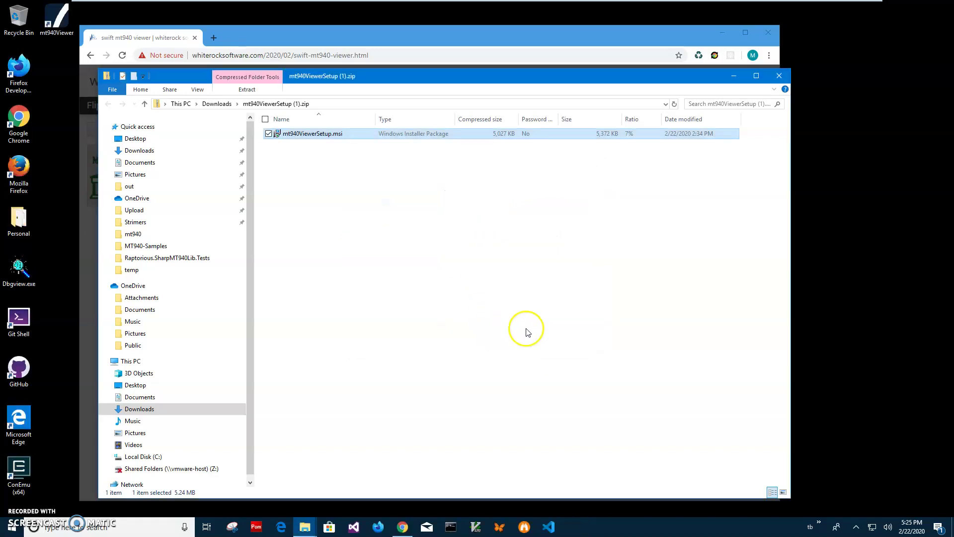
{"action": "left_click", "coordinate": [54, 23]}
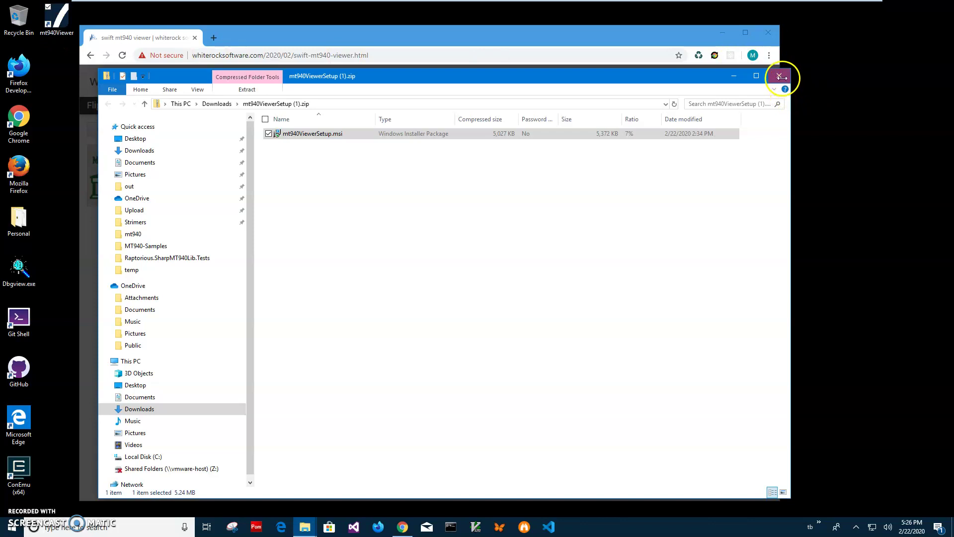
- Close the setup zip folder and launch mt940Viewer from its desktop shortcut in a restored window
{"action": "left_click", "coordinate": [780, 78]}
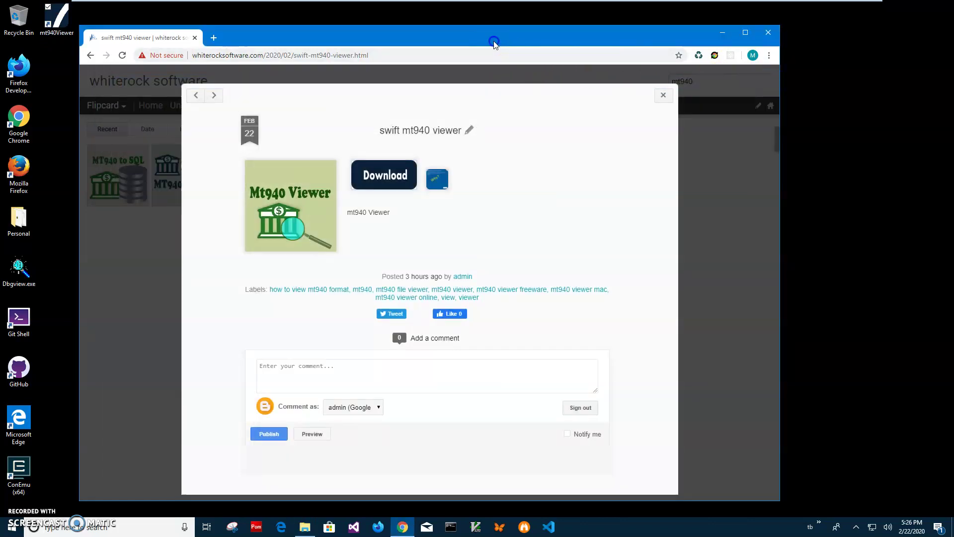
{"action": "left_click_drag", "start_coordinate": [495, 41], "coordinate": [543, 42]}
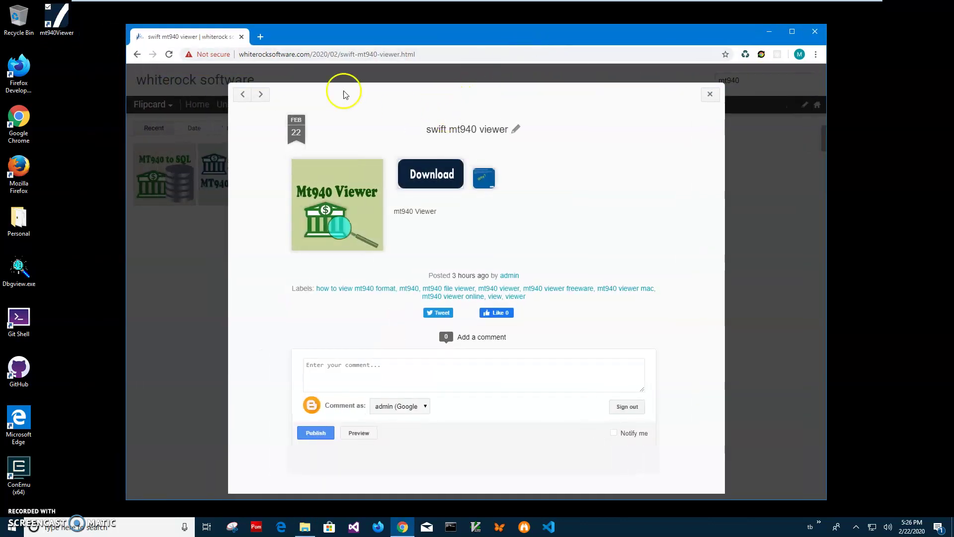
{"action": "left_click", "coordinate": [59, 22]}
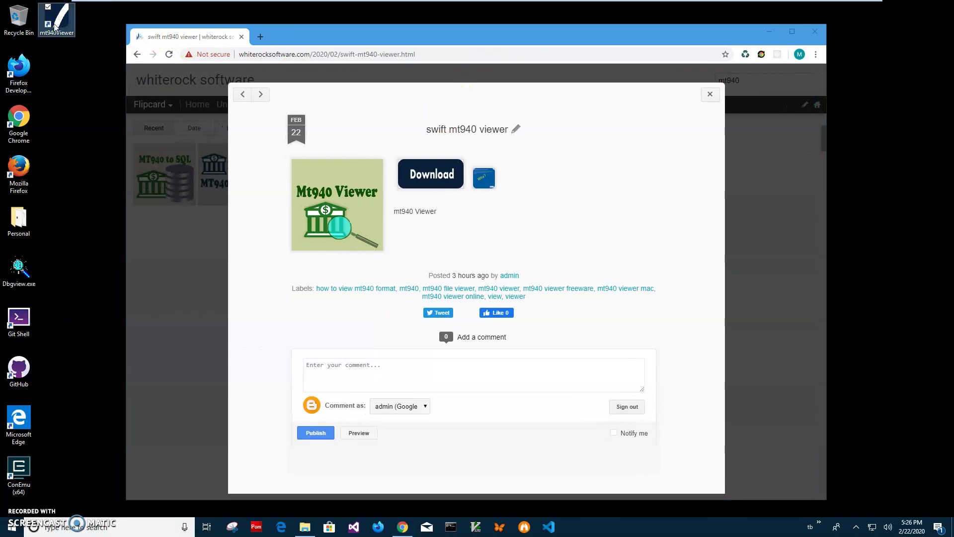
{"action": "double_click", "coordinate": [56, 26]}
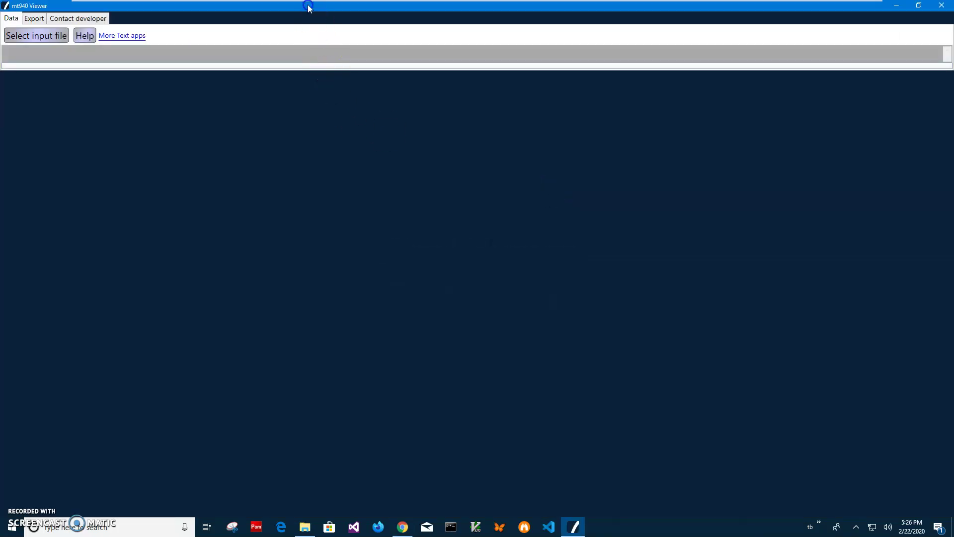
{"action": "left_click_drag", "start_coordinate": [309, 6], "coordinate": [506, 92]}
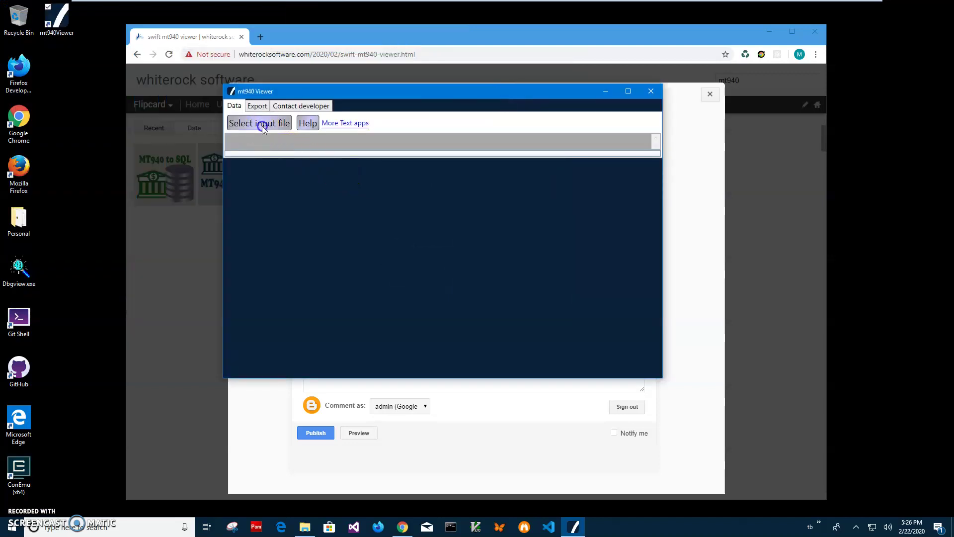
- Load StandardBank_transactions_GB.txt from Documents > MT940-Samples into the viewer
{"action": "left_click", "coordinate": [262, 126]}
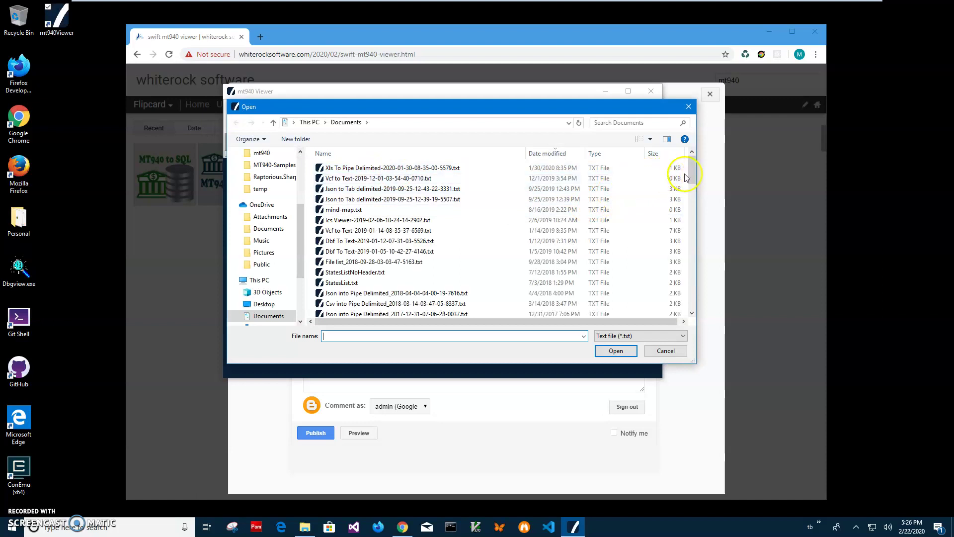
{"action": "scroll", "coordinate": [304, 218], "scroll_direction": "up", "scroll_amount": 1}
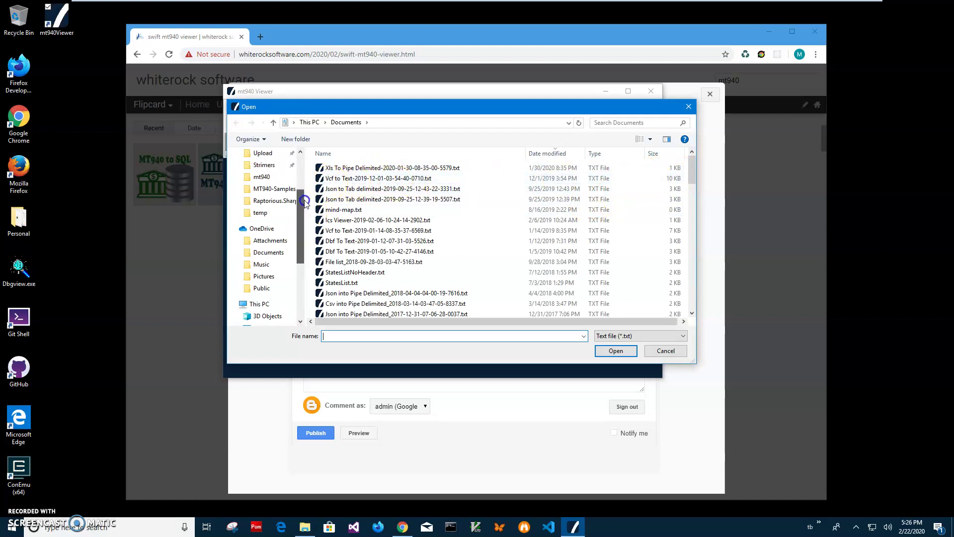
{"action": "left_click", "coordinate": [265, 201]}
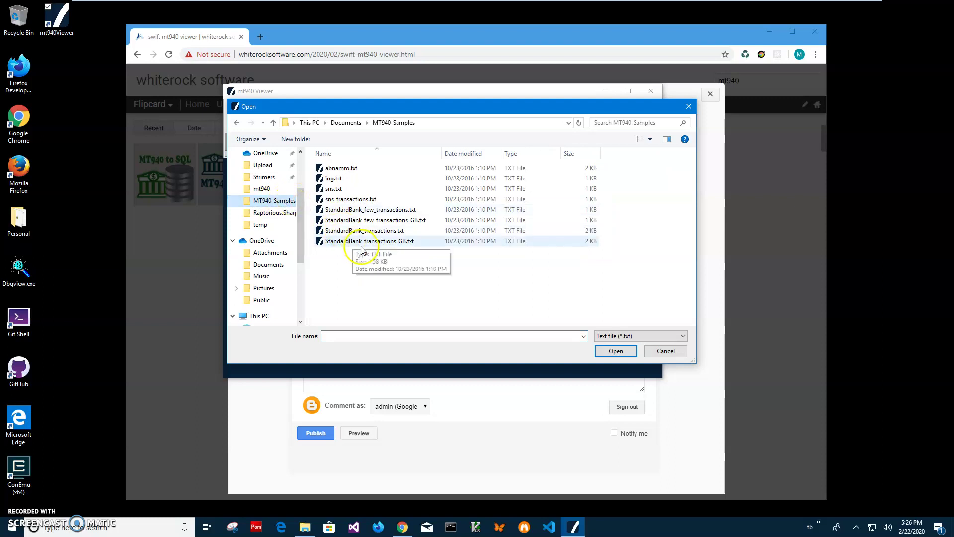
{"action": "left_click", "coordinate": [408, 242]}
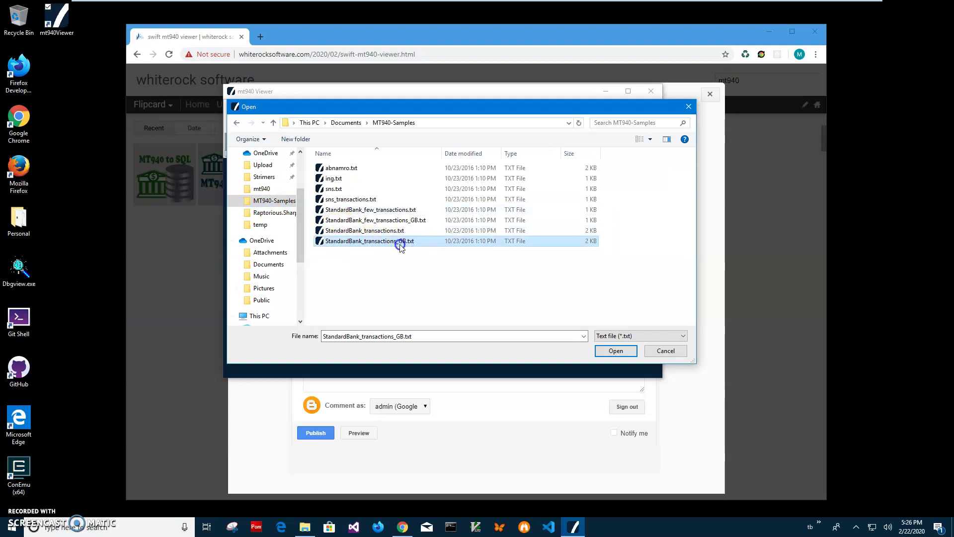
{"action": "double_click", "coordinate": [408, 243]}
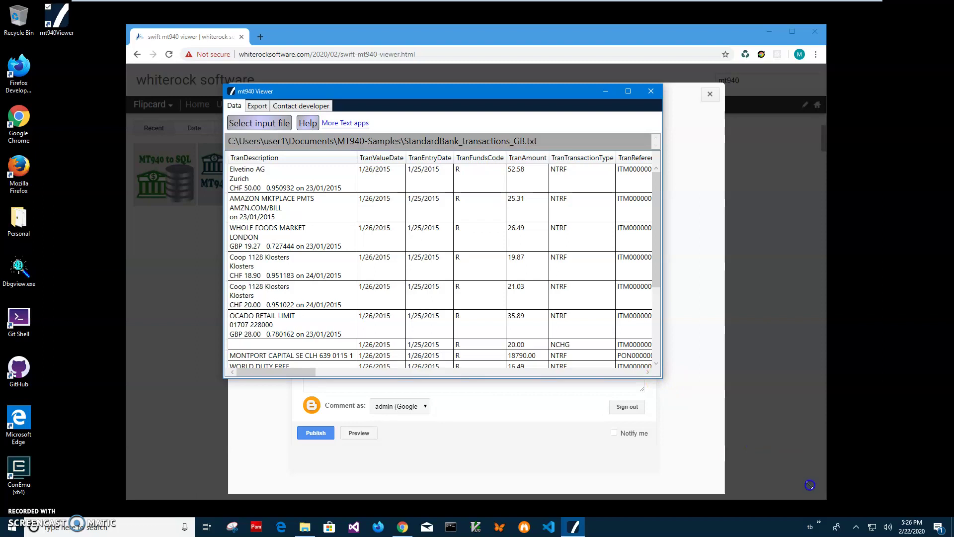
- Enlarge the viewer and inspect the Elvetino AG transaction's date, funds code and 52.58 amount
{"action": "left_click_drag", "start_coordinate": [663, 381], "coordinate": [810, 484]}
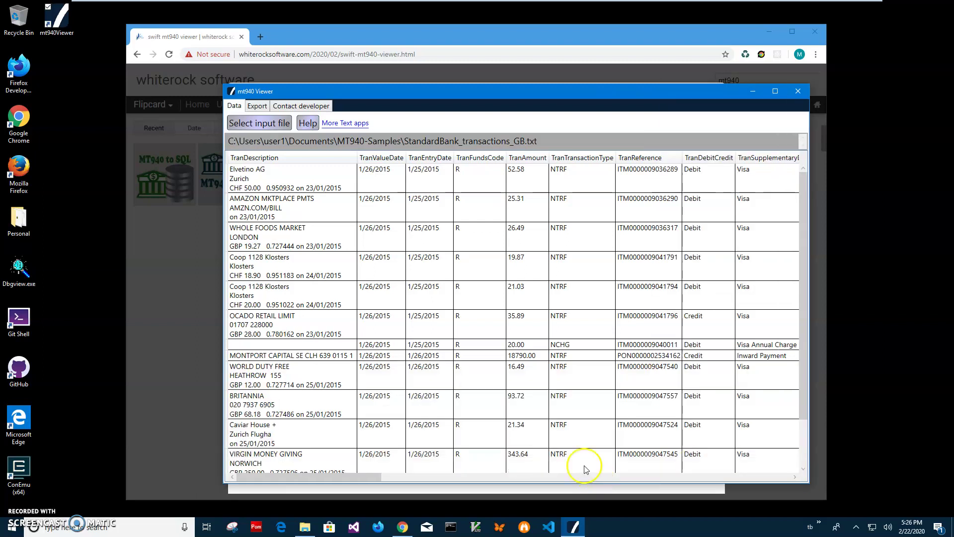
{"action": "left_click", "coordinate": [323, 179]}
{"action": "left_click", "coordinate": [420, 180]}
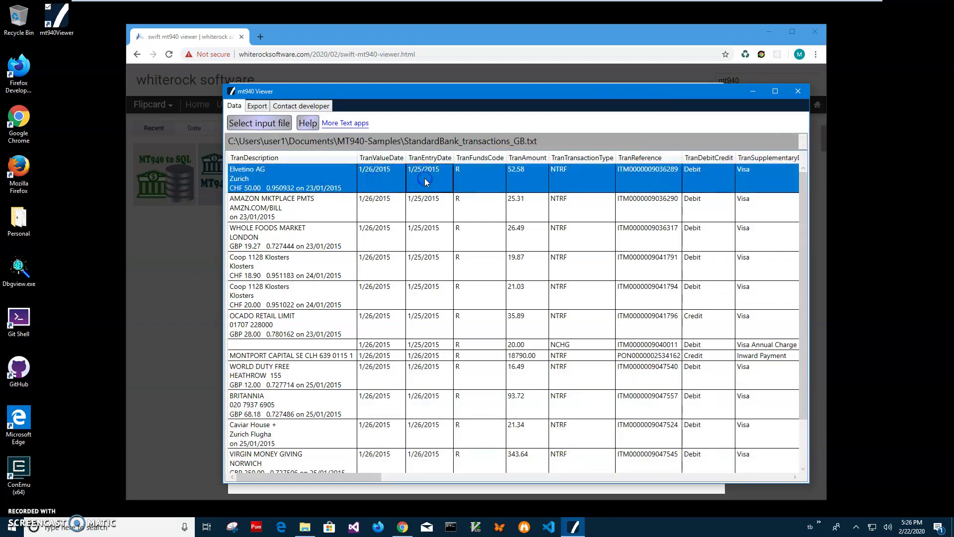
{"action": "left_click", "coordinate": [468, 179]}
{"action": "left_click", "coordinate": [517, 179]}
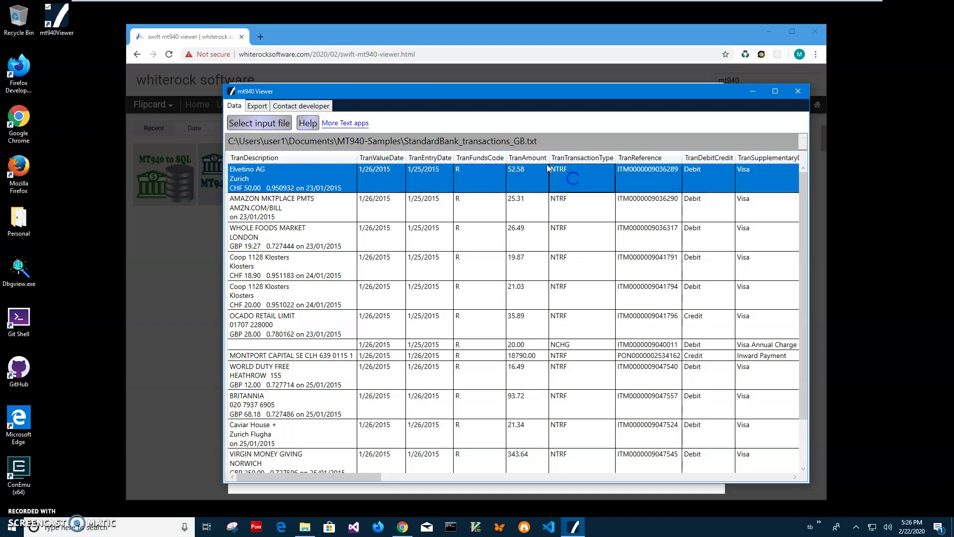
- Sort transactions by TranAmount in both orders, then by TranDescription
{"action": "left_click", "coordinate": [524, 158]}
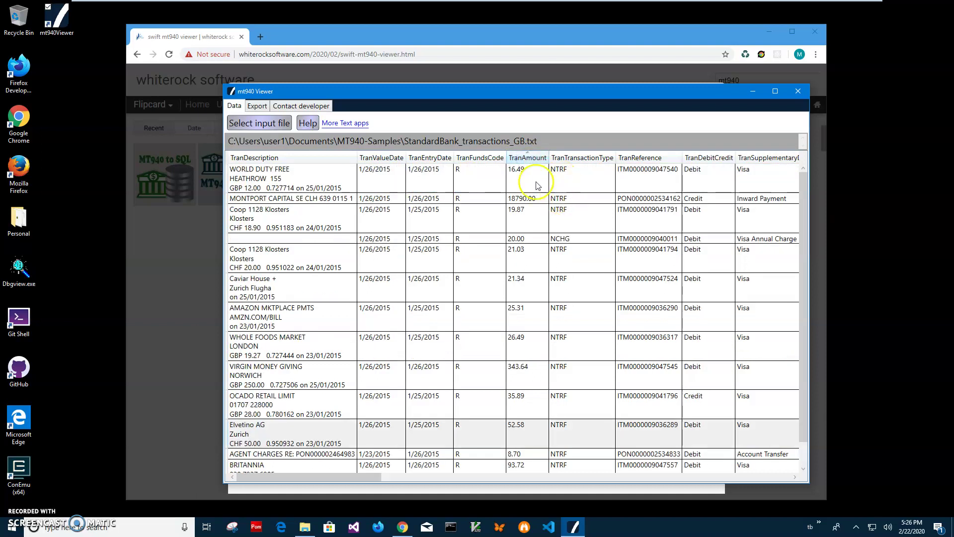
{"action": "left_click", "coordinate": [531, 158]}
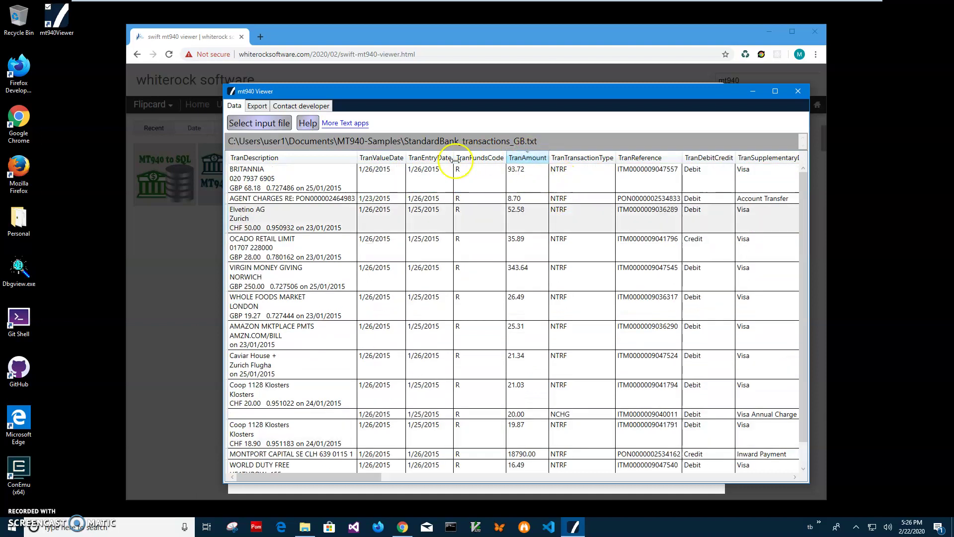
{"action": "left_click", "coordinate": [310, 158]}
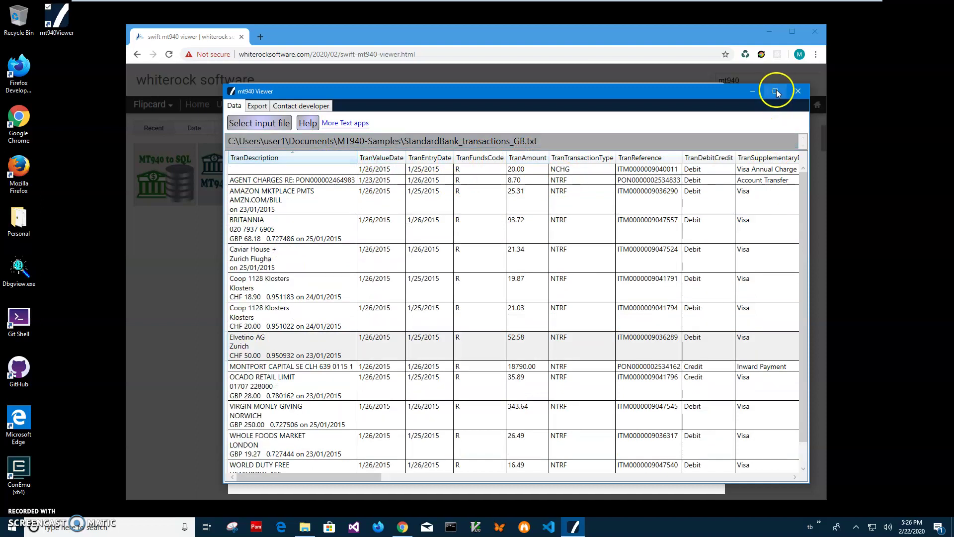
- Maximize the viewer, select the Coop 1128 Klosters and BRITANNIA rows, and show Export options
{"action": "left_click", "coordinate": [776, 91]}
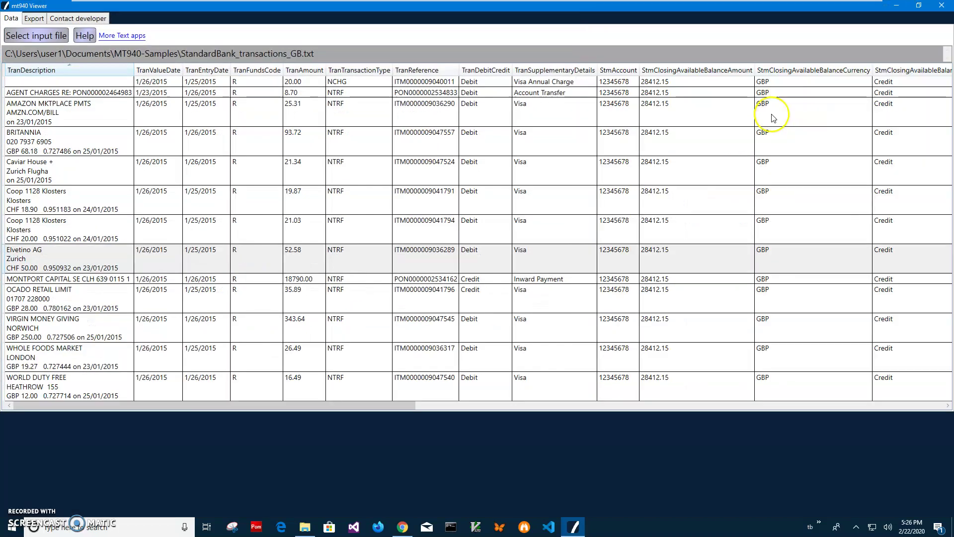
{"action": "left_click", "coordinate": [434, 194]}
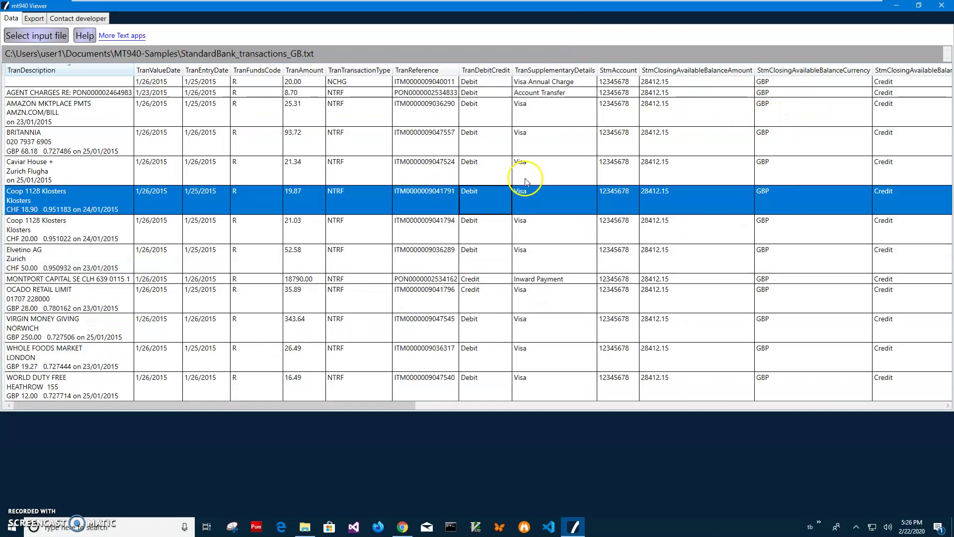
{"action": "left_click", "coordinate": [614, 147]}
{"action": "left_click", "coordinate": [33, 18]}
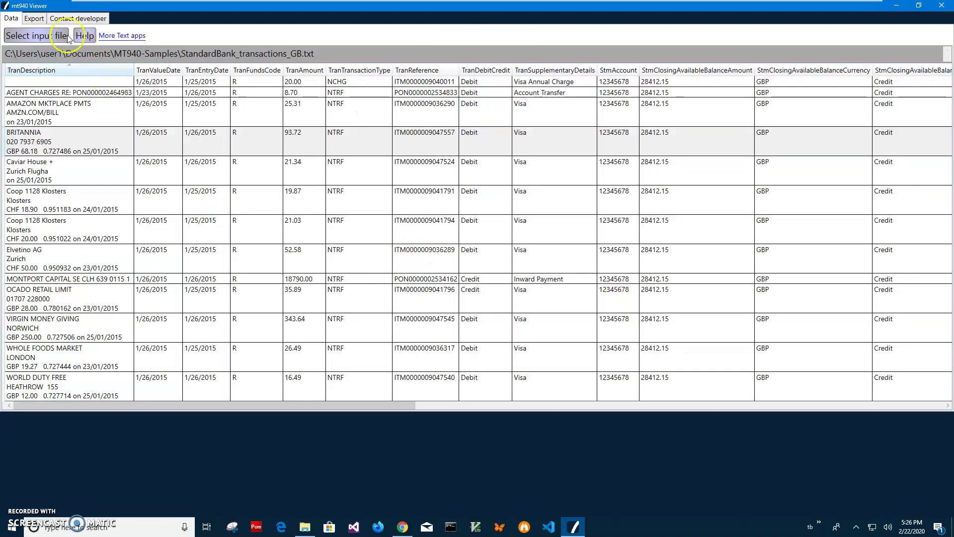
{"action": "left_click", "coordinate": [34, 18]}
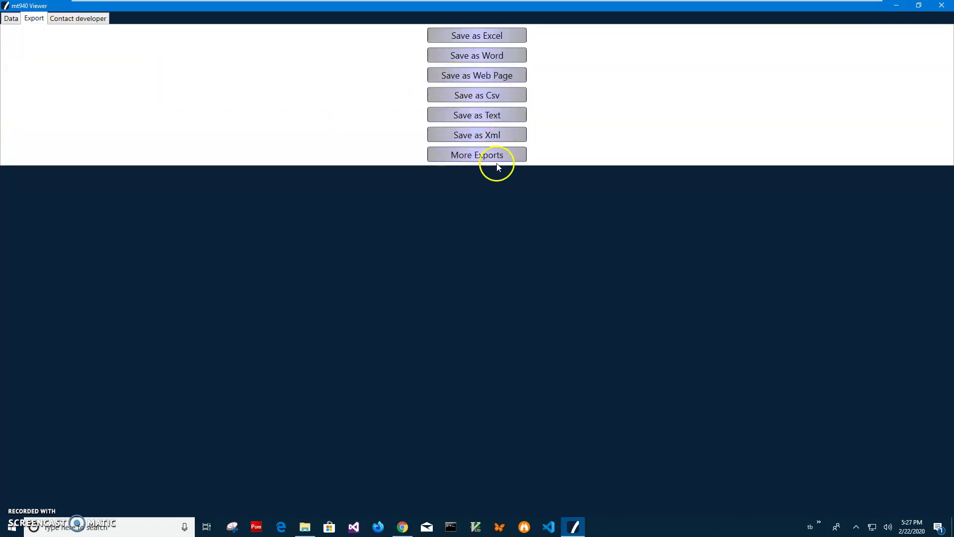
- Return to the Data table, select the OCADO row, restore the window, and choose another statement file
{"action": "left_click", "coordinate": [11, 18]}
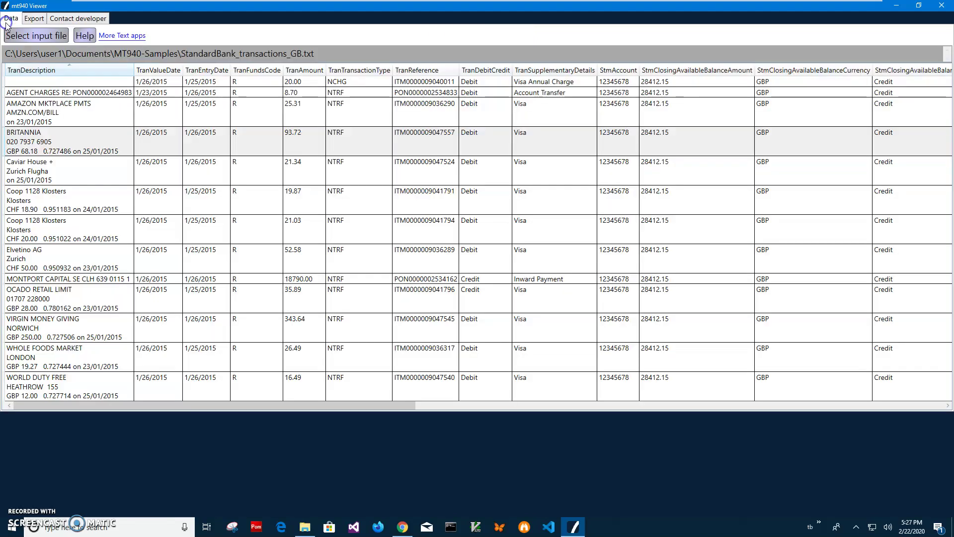
{"action": "left_click_drag", "start_coordinate": [117, 121], "coordinate": [123, 295]}
{"action": "left_click", "coordinate": [124, 295]}
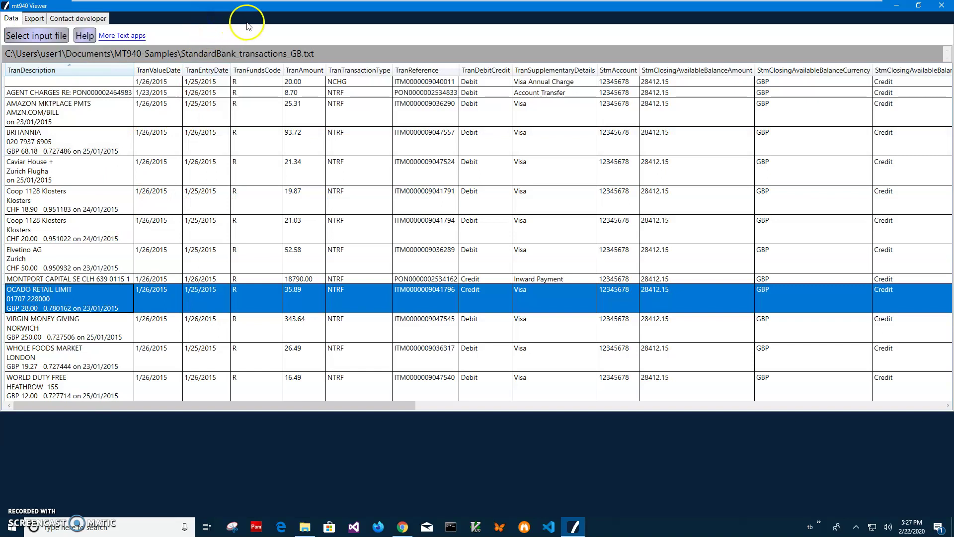
{"action": "double_click", "coordinate": [223, 8]}
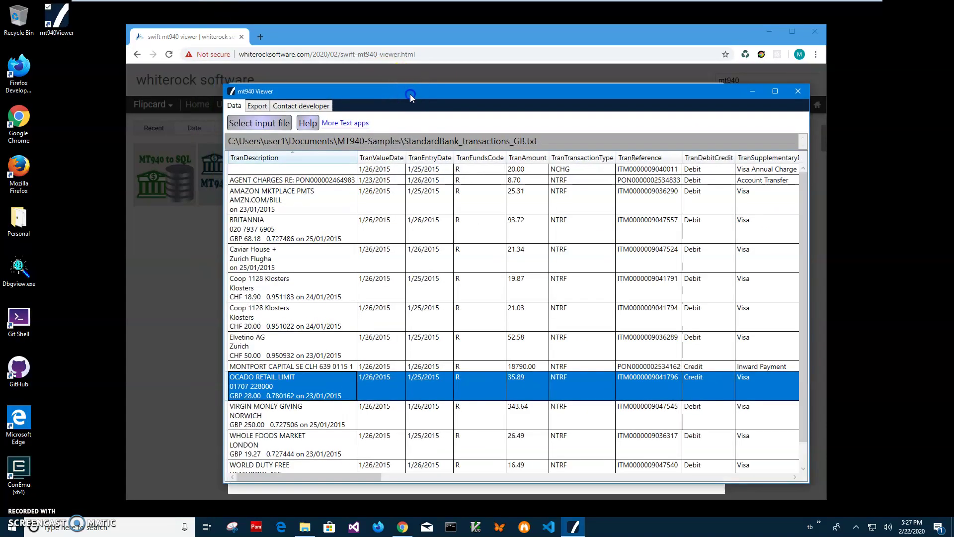
{"action": "left_click_drag", "start_coordinate": [410, 94], "coordinate": [410, 65]}
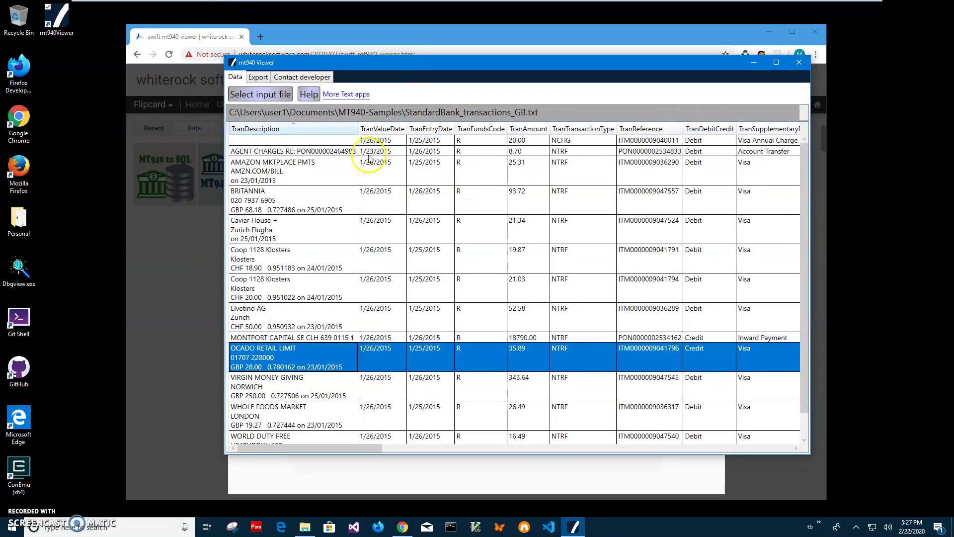
{"action": "left_click", "coordinate": [269, 94]}
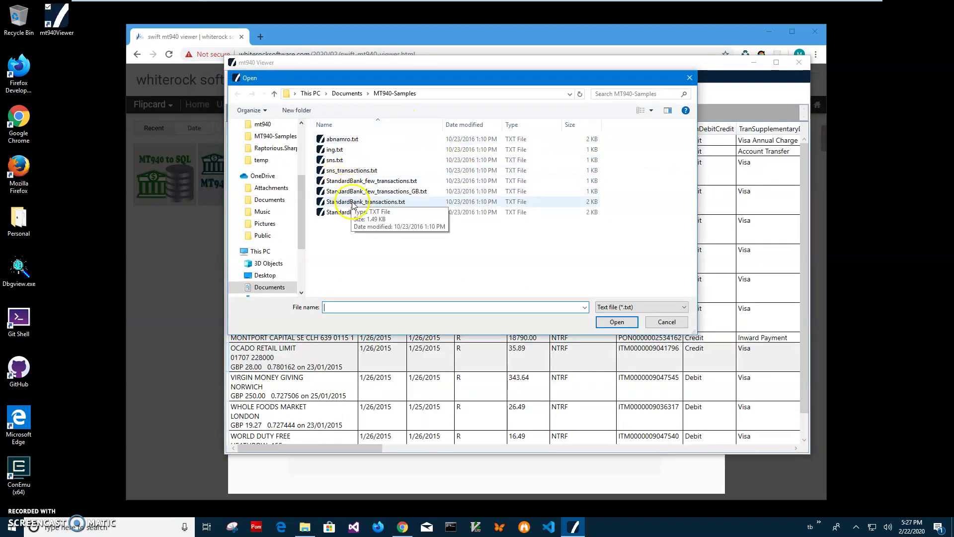
- Try sns.txt, then load ing.txt and select several ING transactions, including the 368 amount
{"action": "double_click", "coordinate": [334, 159]}
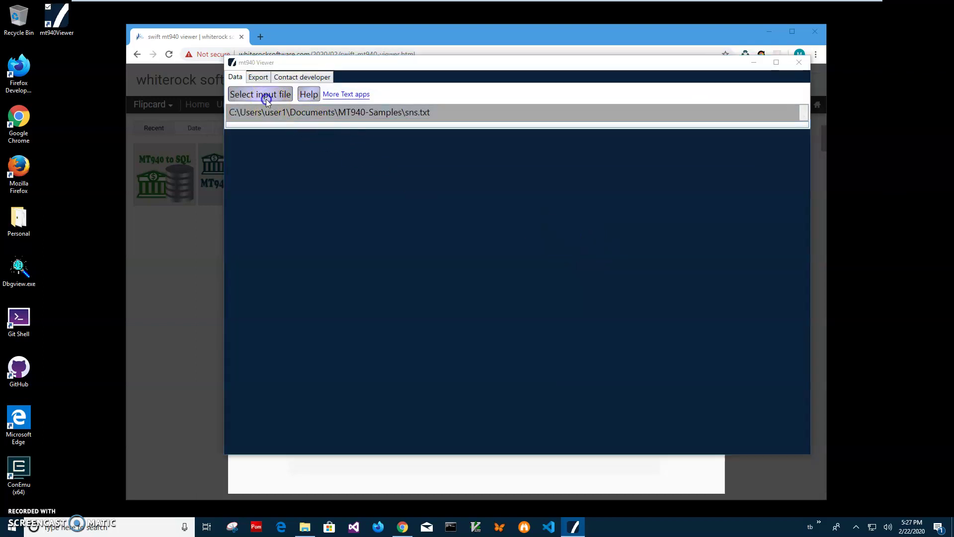
{"action": "left_click", "coordinate": [267, 99]}
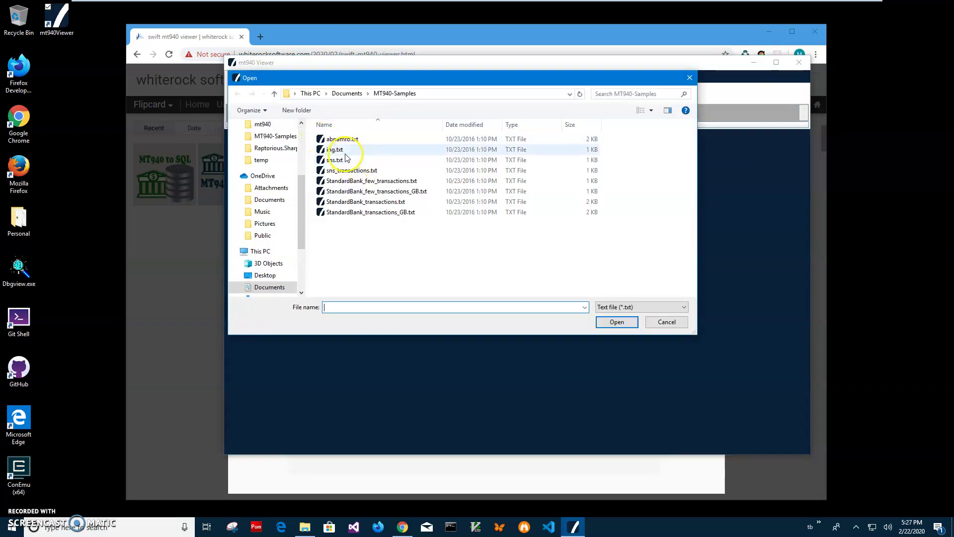
{"action": "double_click", "coordinate": [345, 154]}
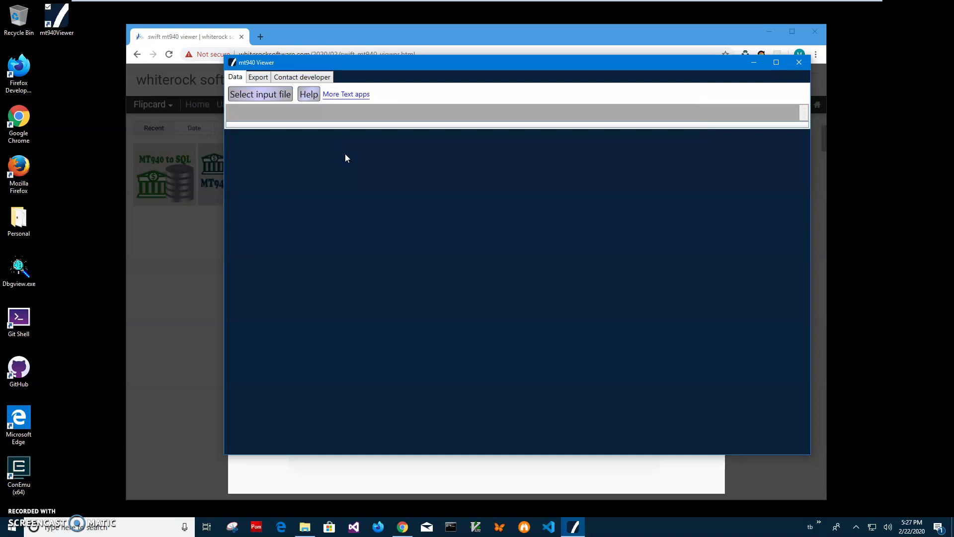
{"action": "left_click", "coordinate": [365, 181]}
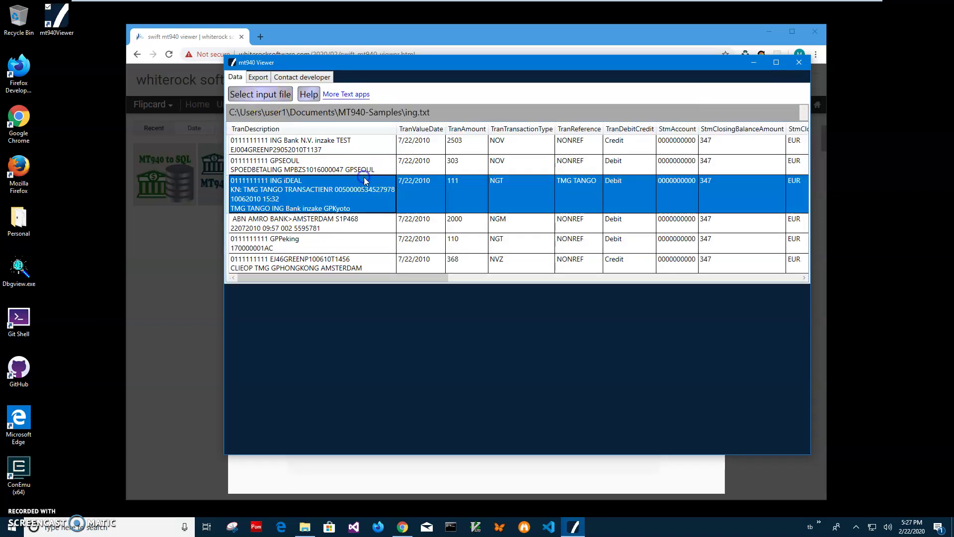
{"action": "left_click", "coordinate": [340, 243]}
{"action": "left_click", "coordinate": [333, 266]}
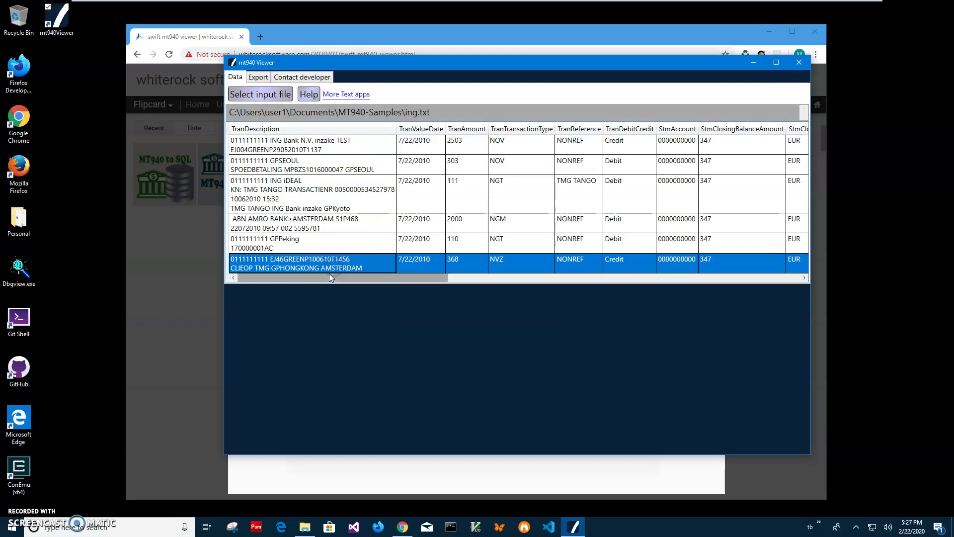
{"action": "mouse_move", "coordinate": [329, 276]}
{"action": "left_mouse_down"}
{"action": "mouse_move", "coordinate": [705, 279]}
{"action": "mouse_move", "coordinate": [323, 278]}
{"action": "left_mouse_up"}
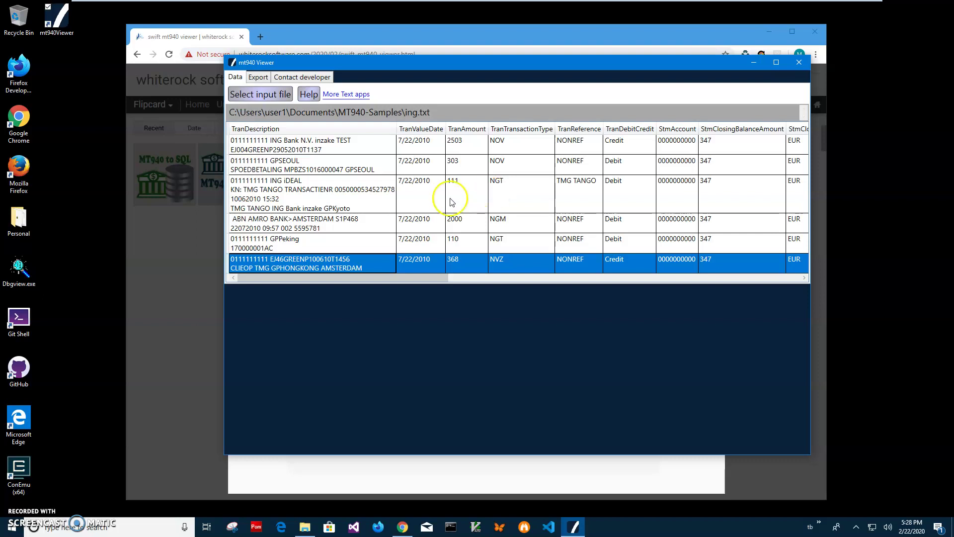
{"action": "left_click_drag", "start_coordinate": [441, 276], "coordinate": [764, 263]}
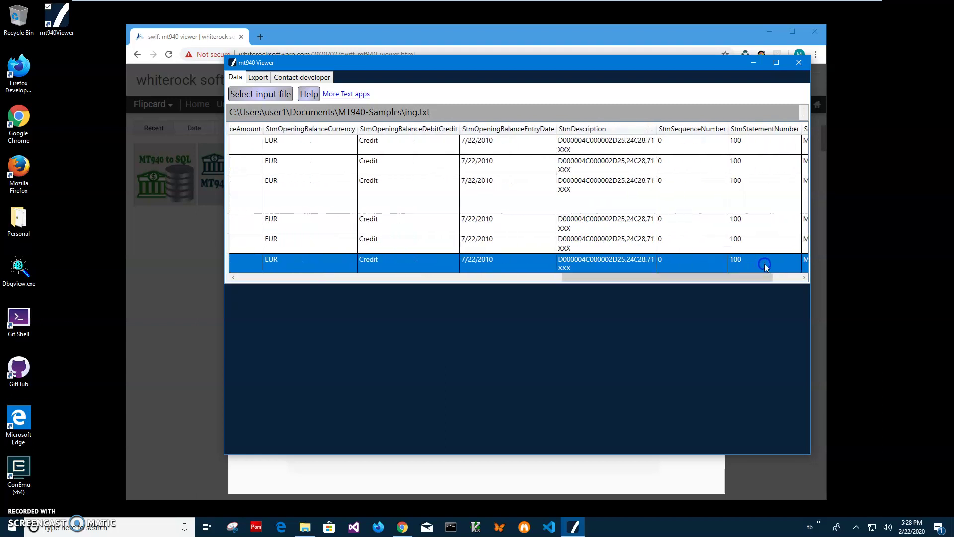